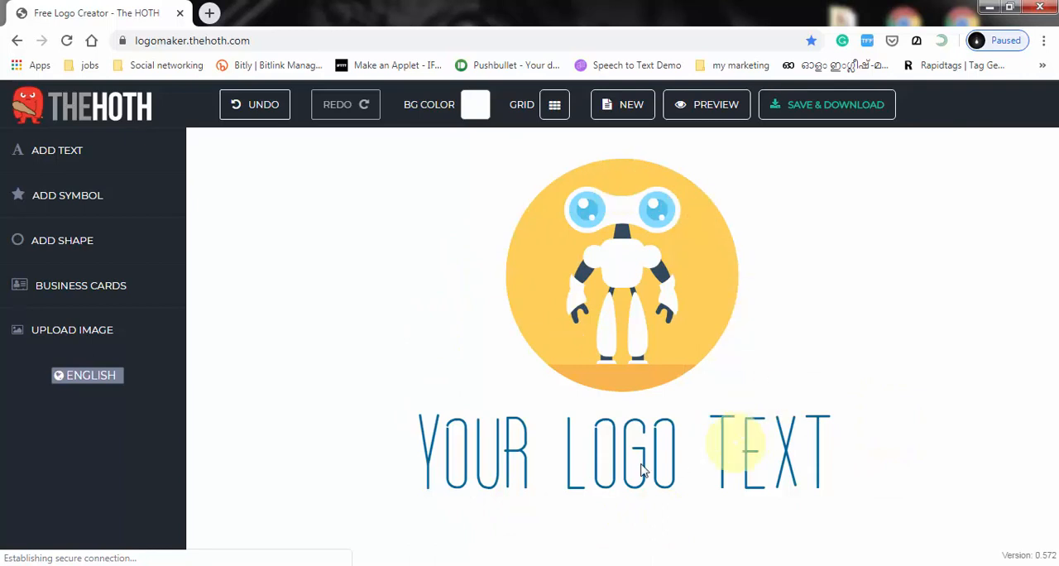
Step: Start a new blank logo, erasing the current robot drawing
left_click(622, 113)
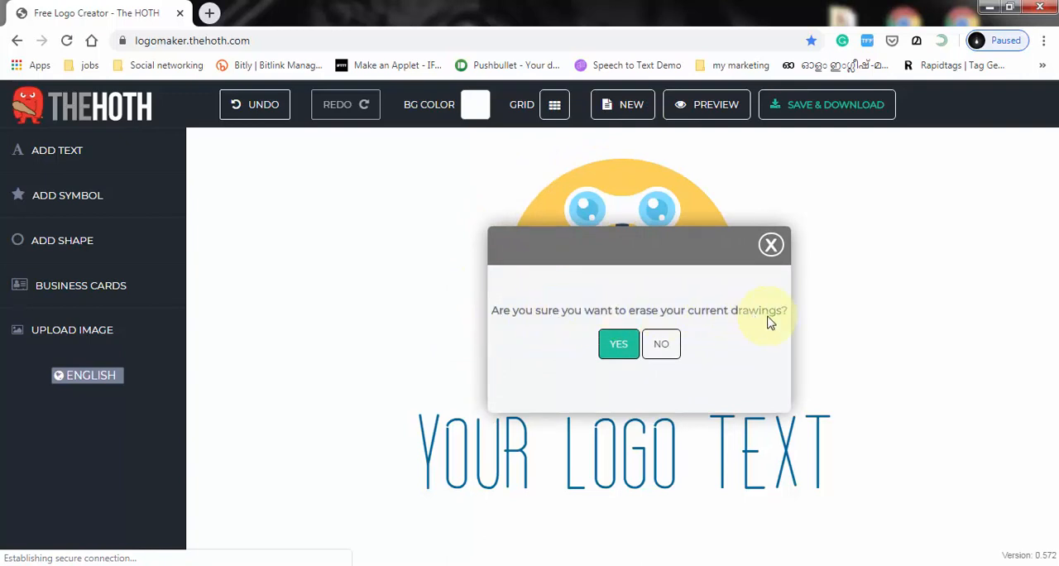
left_click(620, 344)
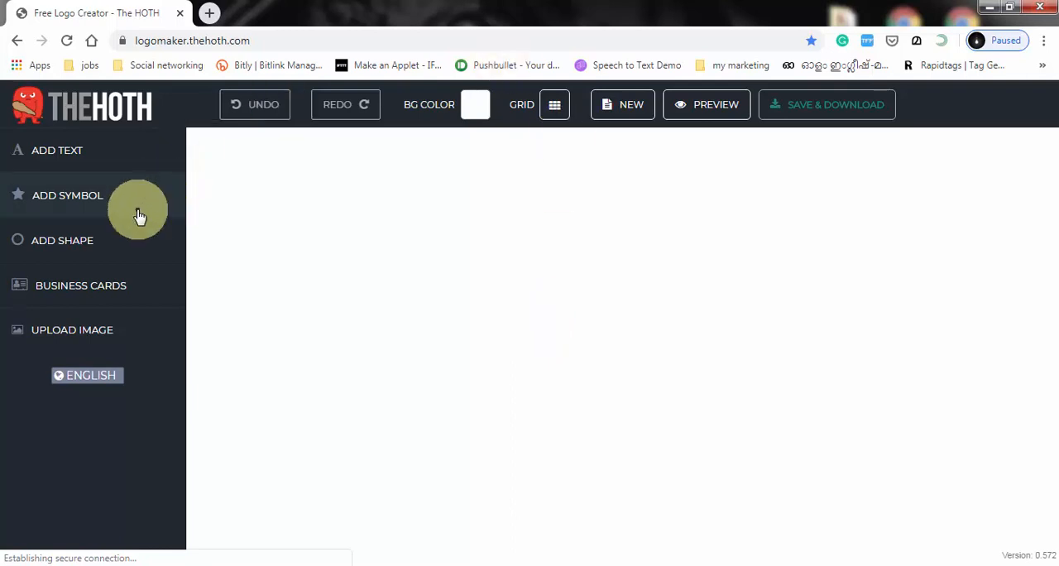
Step: Add the red front-view car symbol from the Automotive category to the canvas
left_click(83, 204)
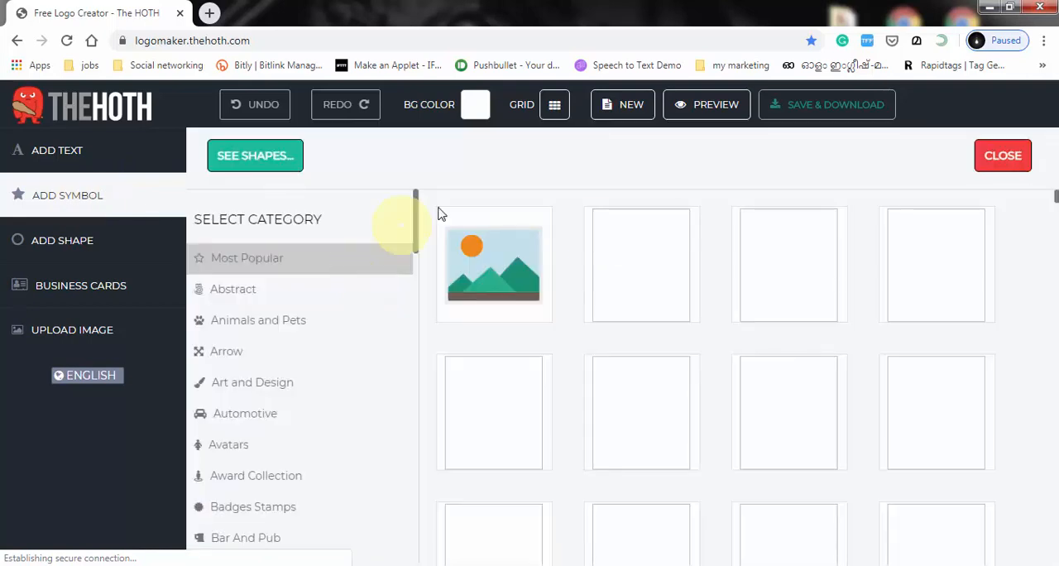
scroll(760, 281, "down", 1)
scroll(759, 281, "down", 7)
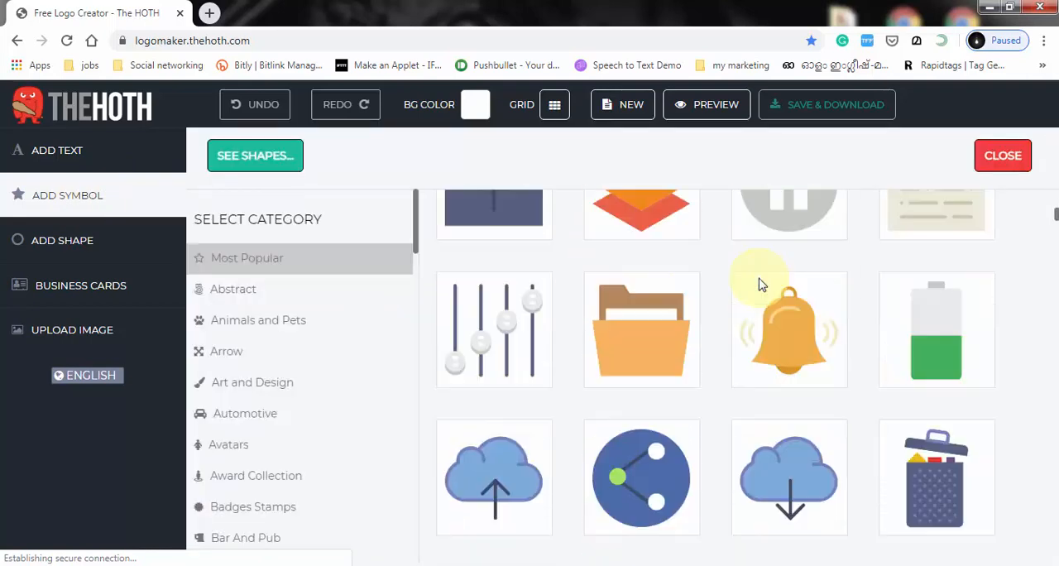
scroll(256, 303, "down", 1)
scroll(256, 307, "down", 1)
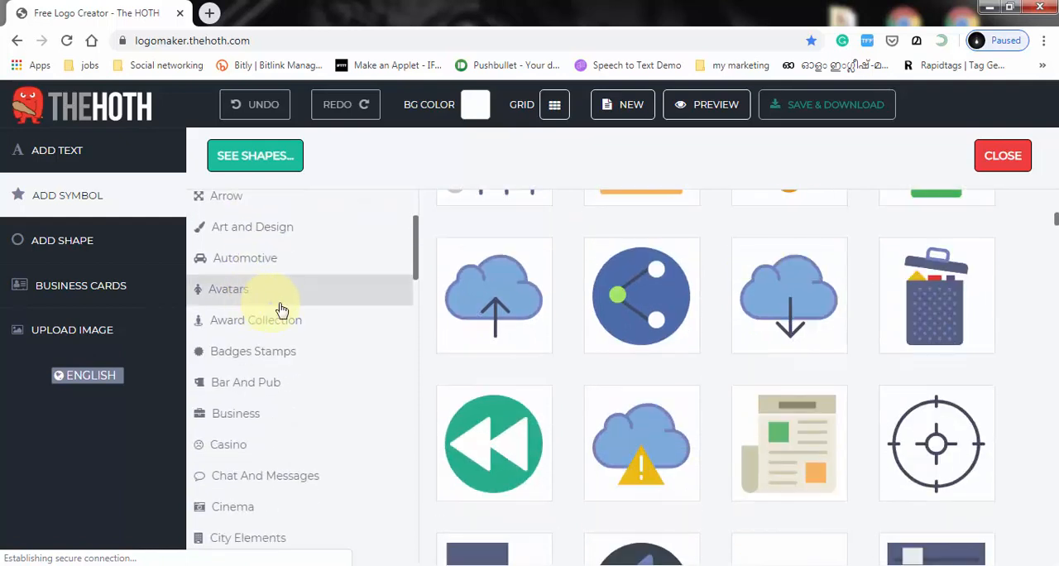
left_click(300, 291)
scroll(301, 298, "down", 1)
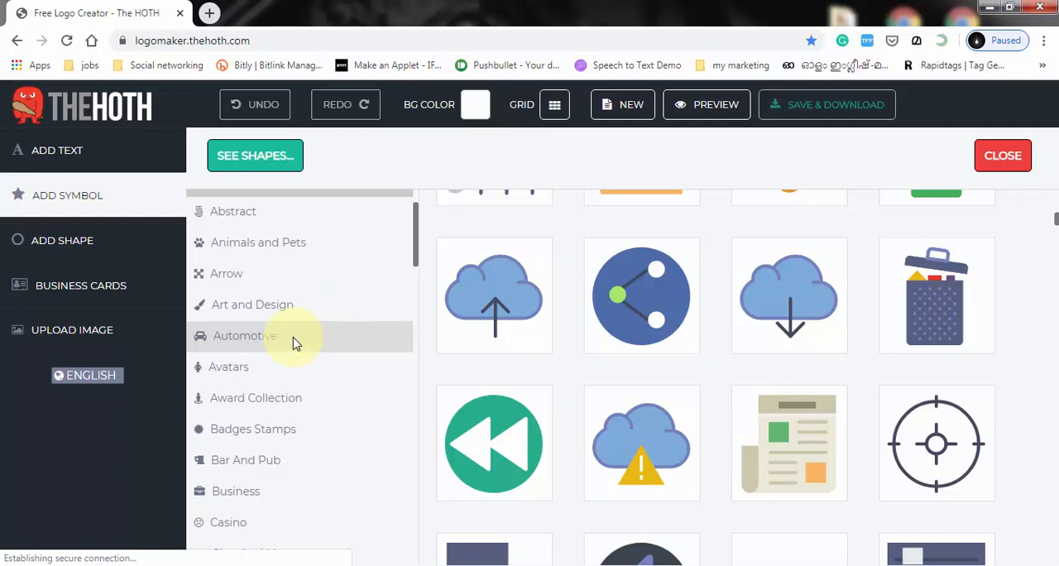
left_click(295, 343)
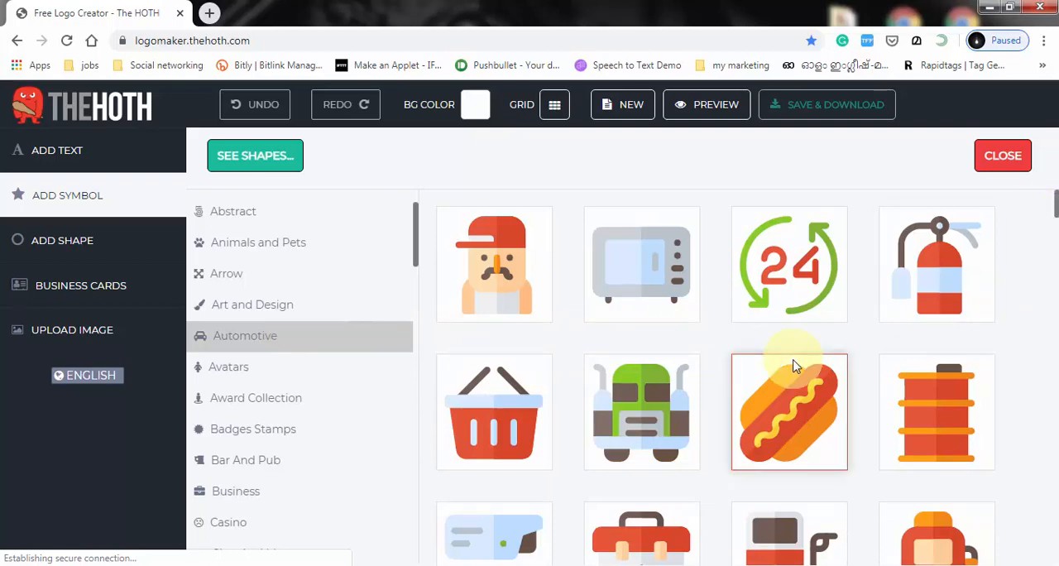
scroll(712, 343, "down", 10)
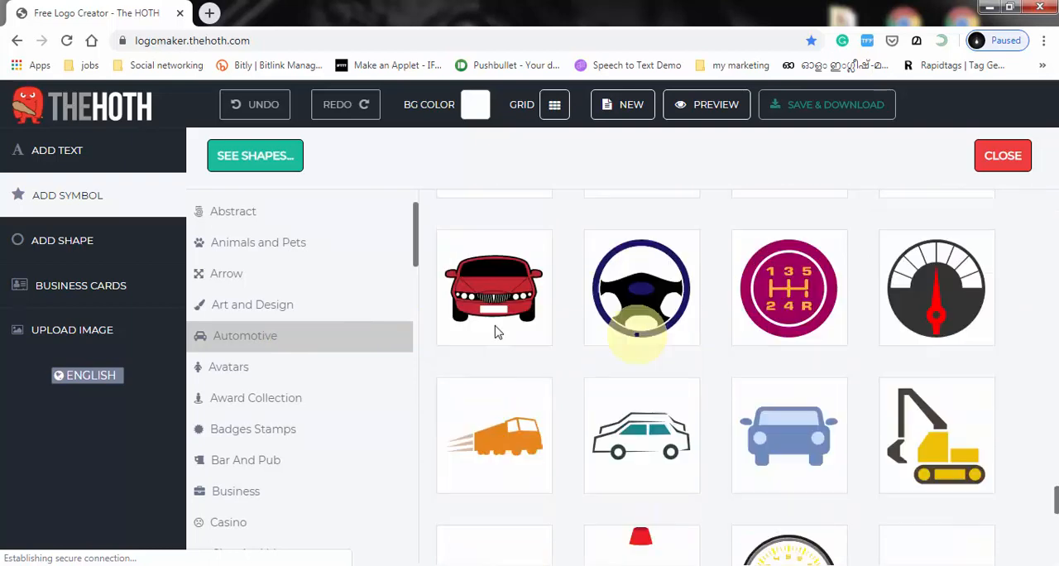
left_click(490, 280)
left_click_drag(517, 328, 581, 367)
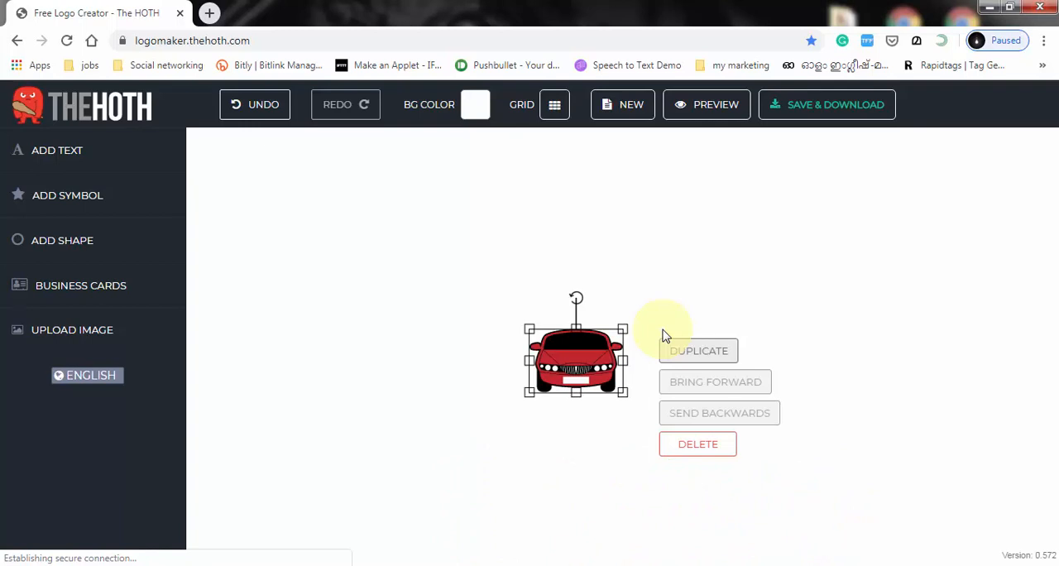
Step: Enlarge the car symbol to more than twice its size and move it near the centre of the canvas
left_click(530, 329)
left_click_drag(499, 314, 383, 232)
left_click_drag(491, 305, 641, 373)
left_click(641, 366)
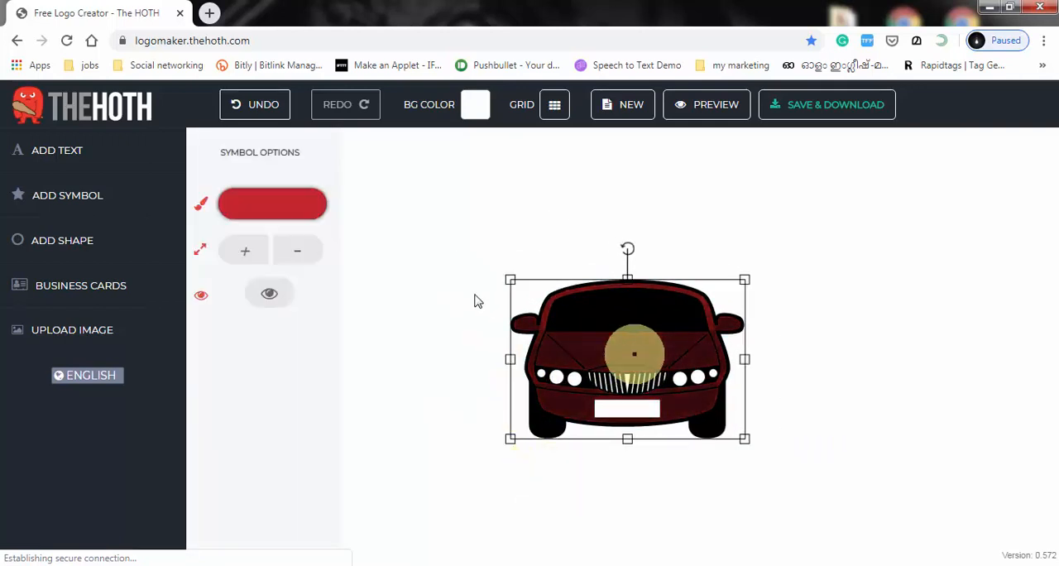
Step: Recolour the car's red body to teal
left_click(265, 215)
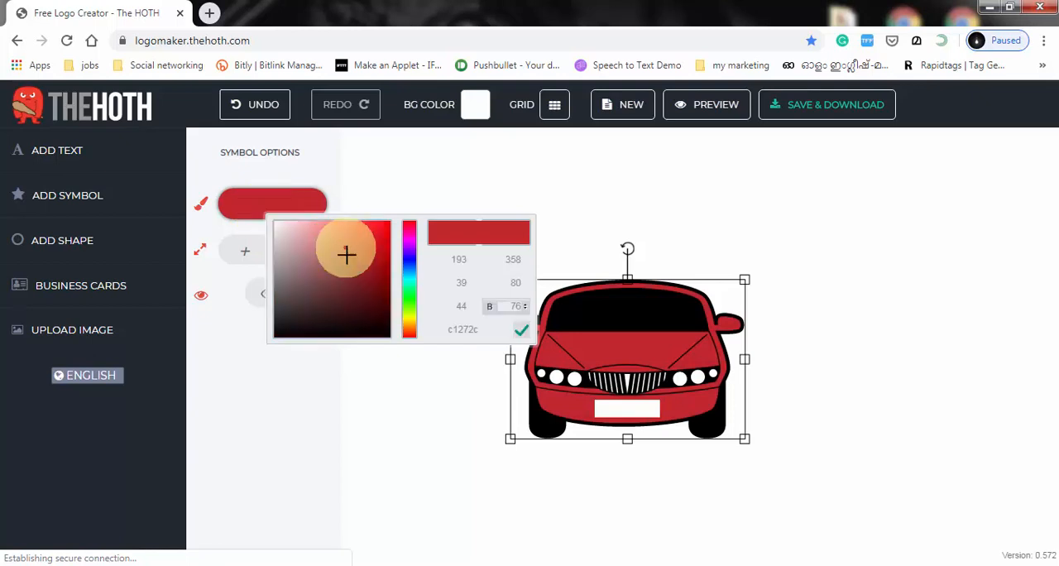
mouse_move(399, 270)
left_mouse_down()
mouse_move(414, 286)
mouse_move(408, 255)
mouse_move(414, 277)
left_mouse_up()
left_click(610, 220)
Step: Try the enlarge and transparency options on the car's individual colour parts
left_click(638, 355)
left_click(249, 250)
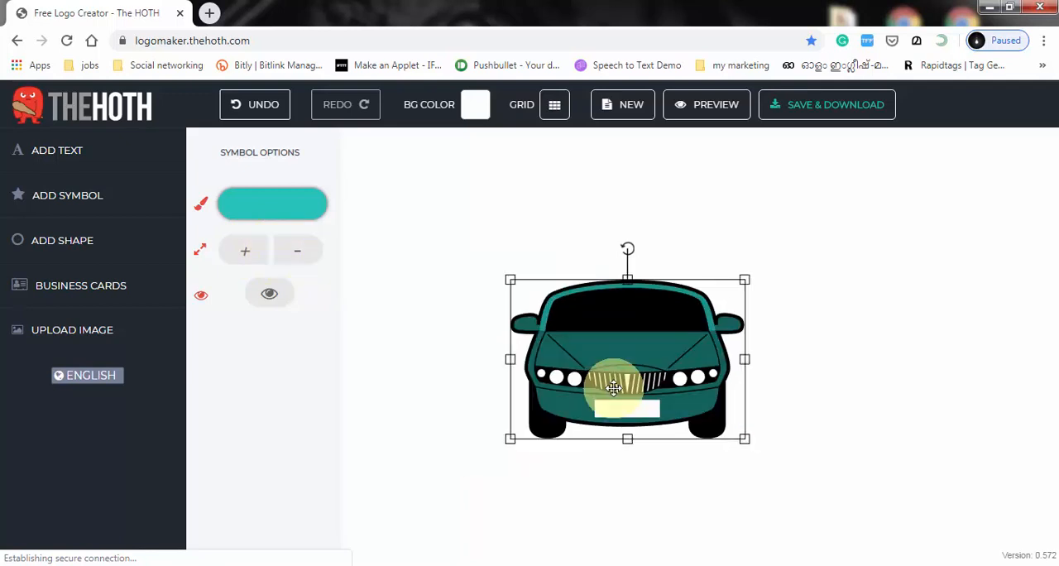
left_click(614, 388)
left_click(614, 407)
left_click(662, 344)
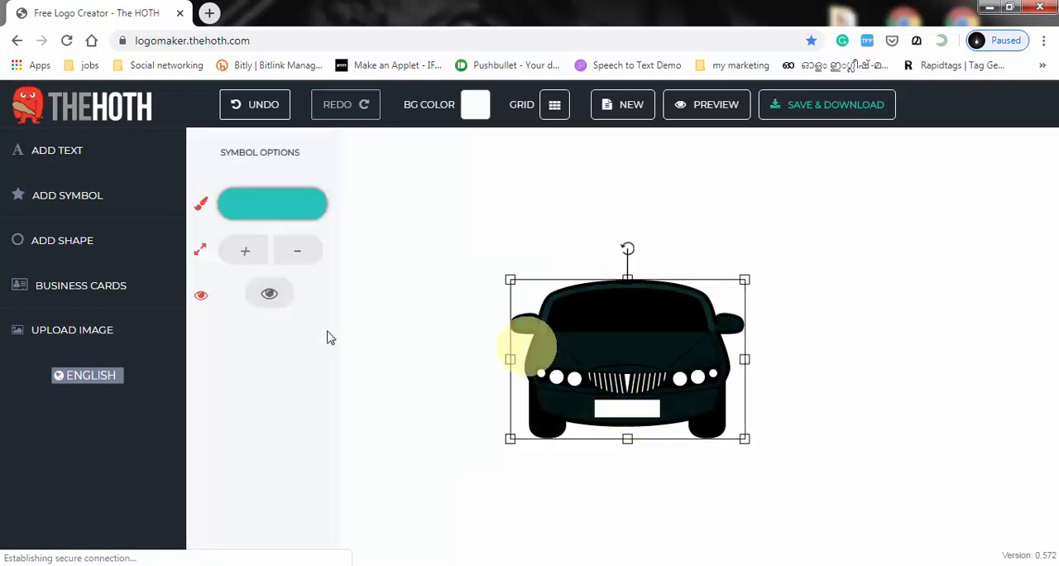
left_click(268, 295)
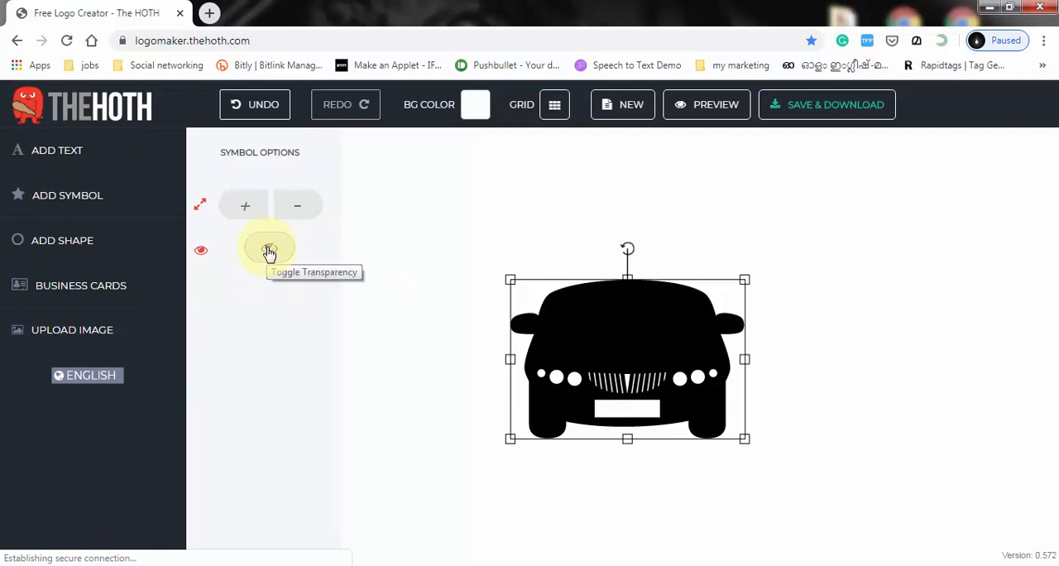
left_click(269, 250)
left_click(885, 311)
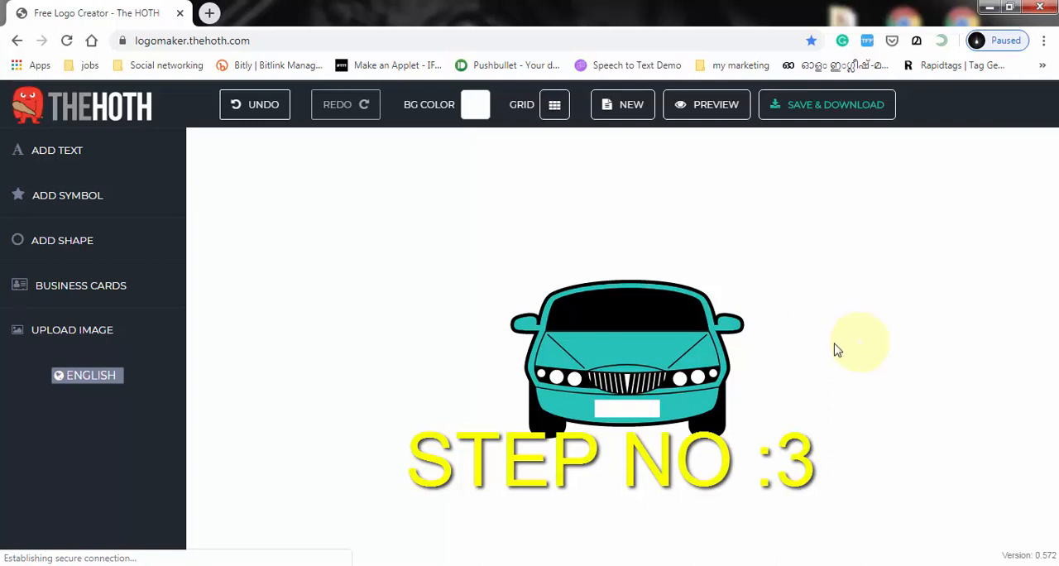
Step: Move the teal car symbol slightly down and to the right on the canvas, then deselect it
left_click_drag(659, 366, 666, 378)
left_click(708, 275)
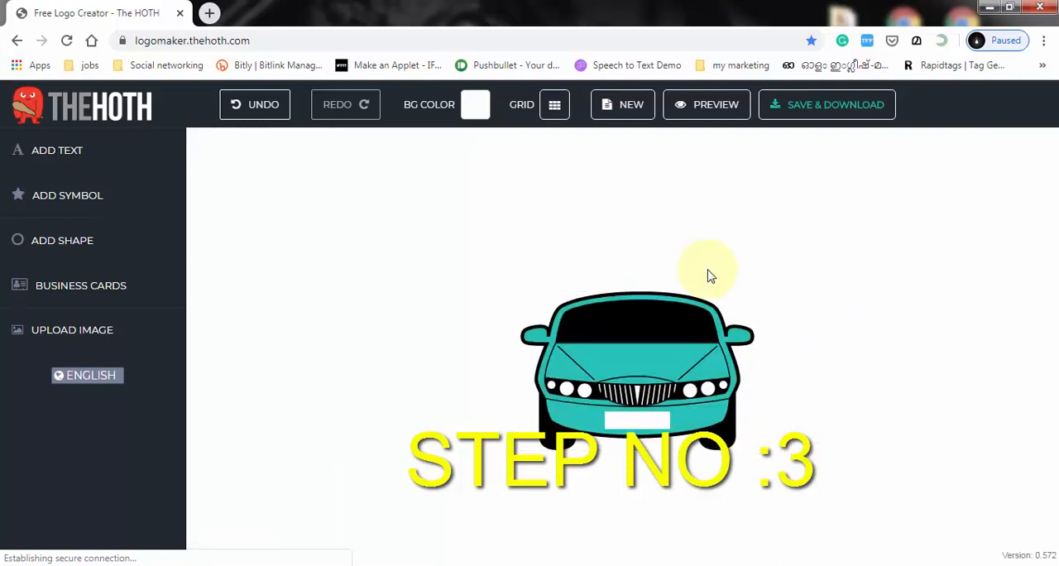
left_click(645, 338)
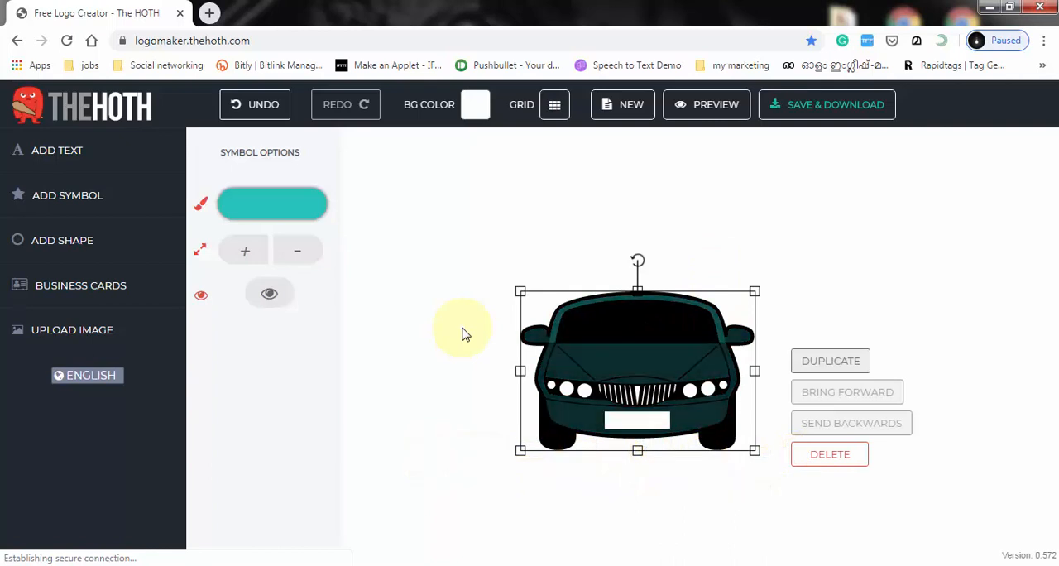
left_click(656, 201)
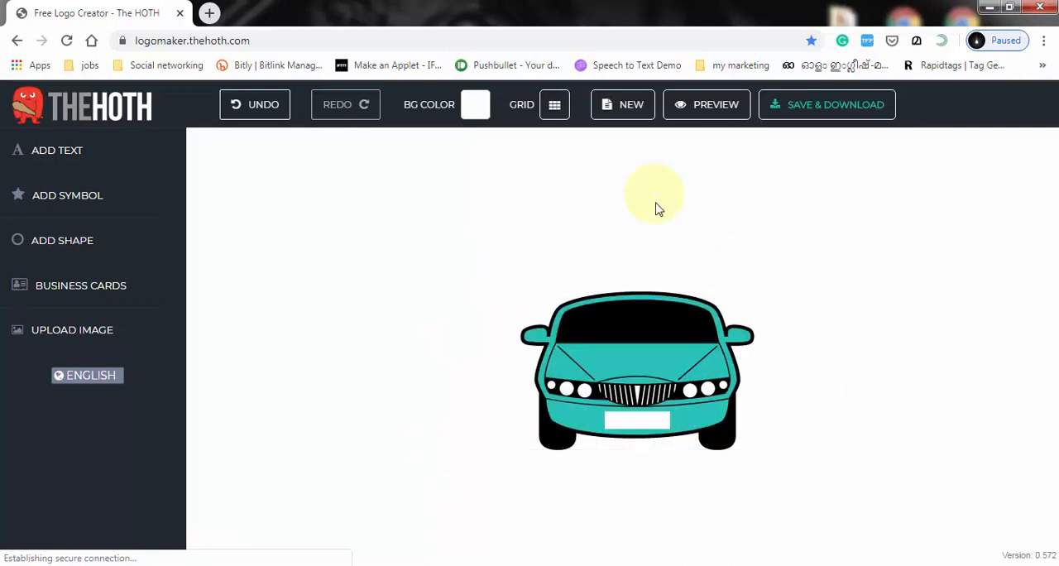
left_click(619, 116)
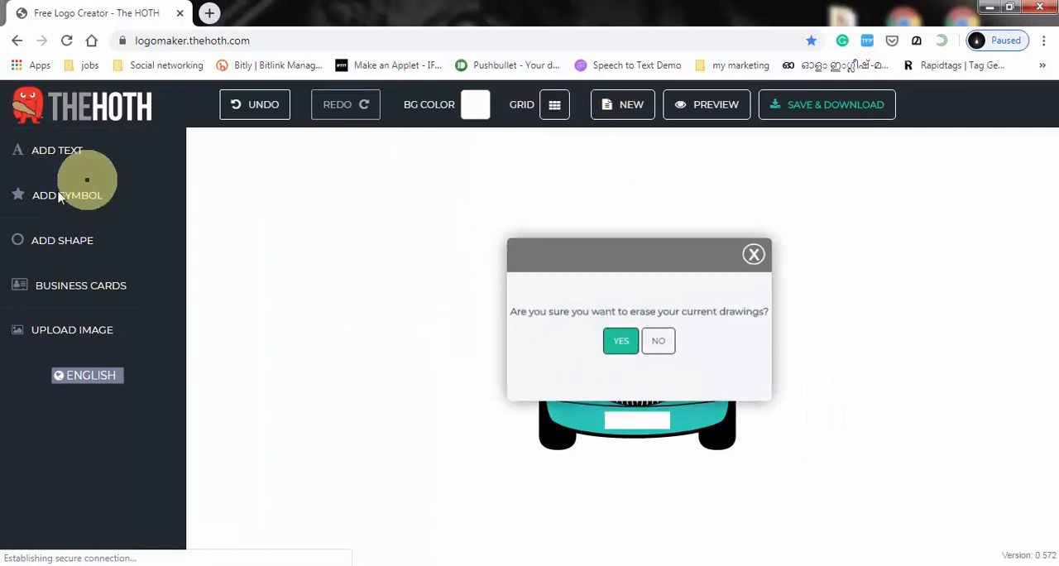
left_click(662, 342)
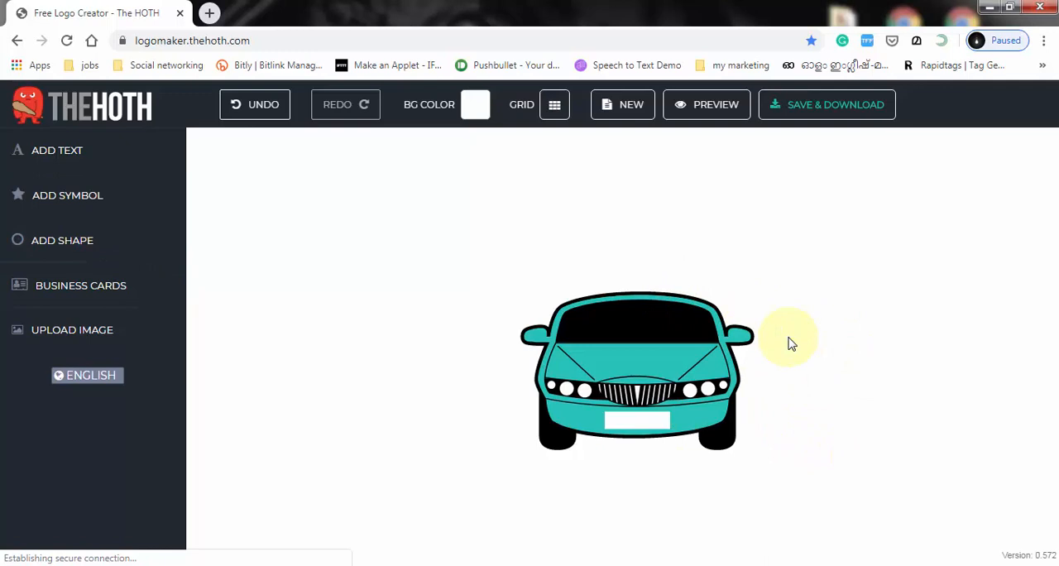
left_click(687, 358)
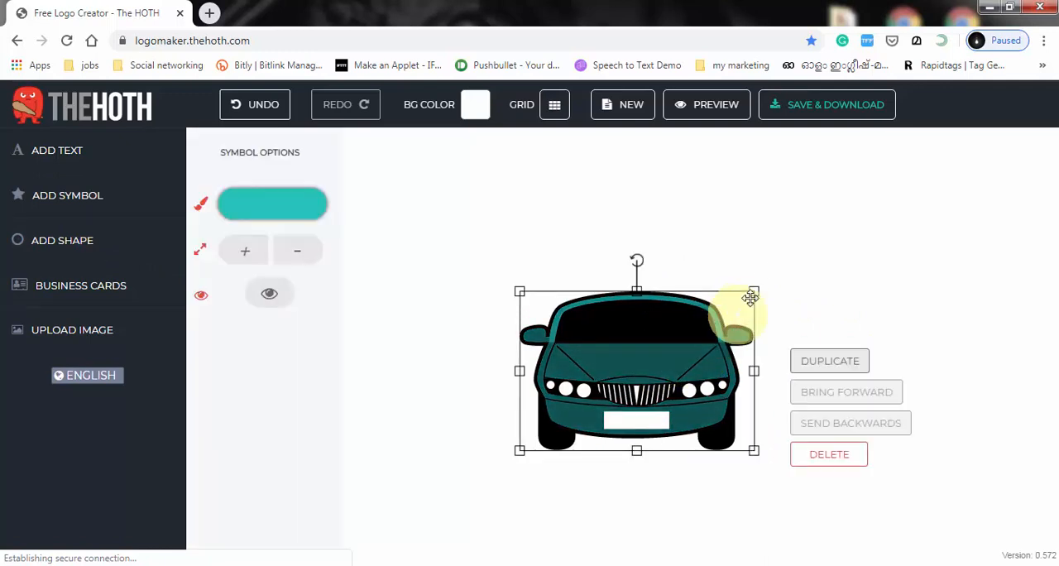
left_click(770, 261)
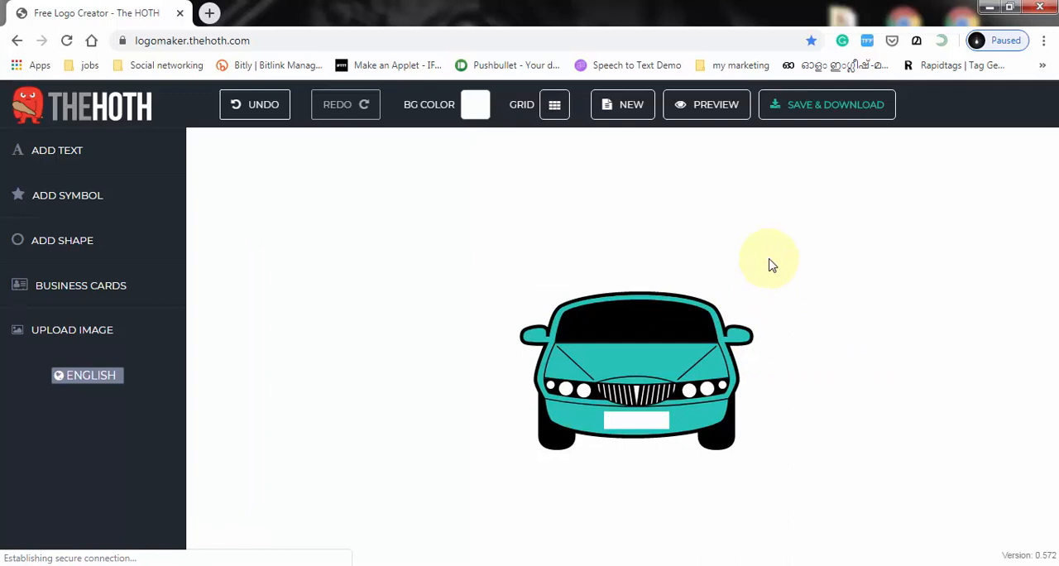
left_click(678, 342)
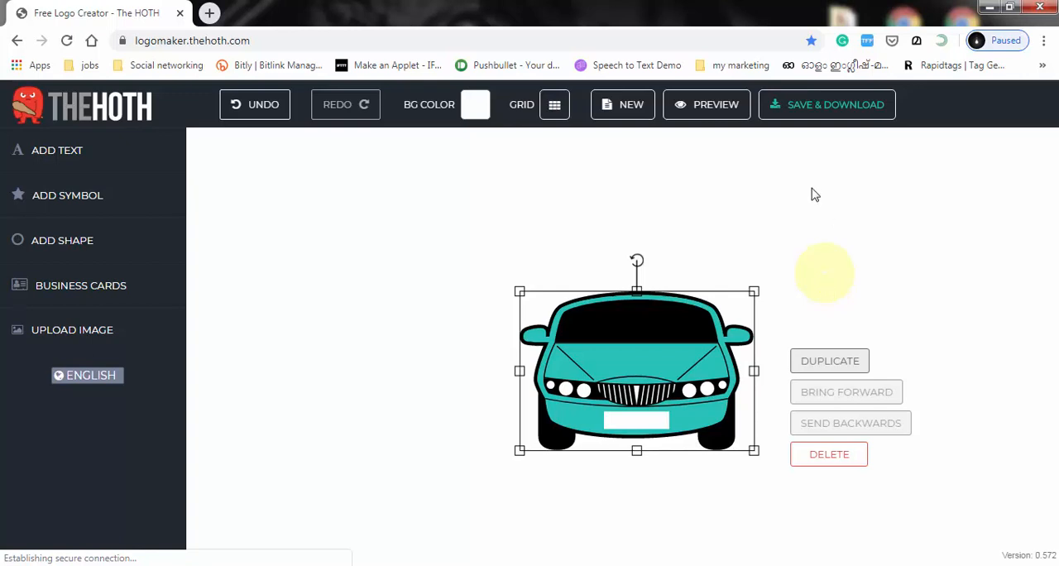
Step: Add two placeholder text objects to the canvas over the car
left_click(70, 166)
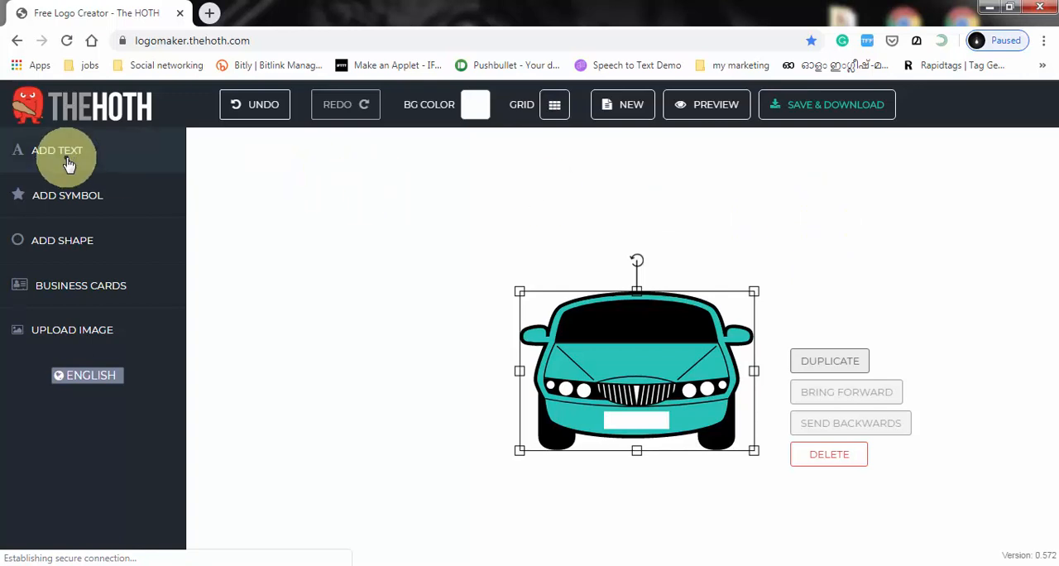
left_click(68, 162)
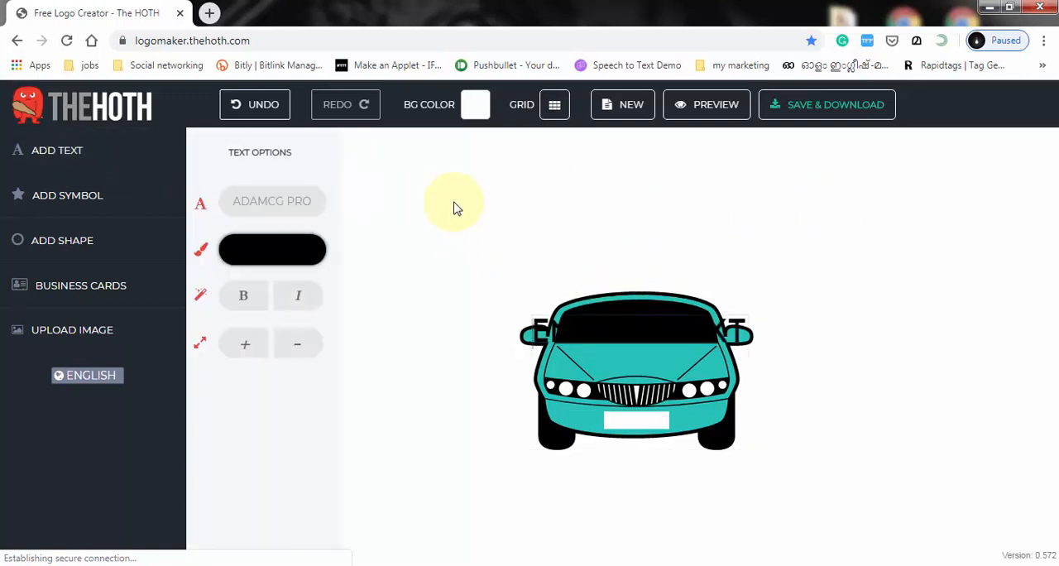
left_click(68, 157)
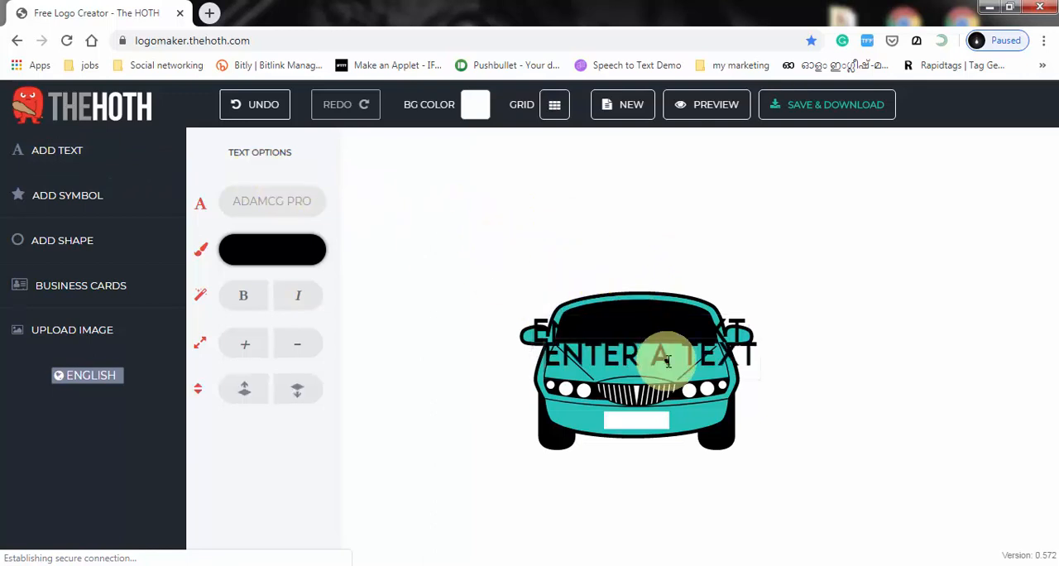
Step: Replace the lower placeholder text with "AUTOADVISE" and centre it directly above the car
left_click(640, 354)
triple_click(641, 354)
left_click(671, 355)
triple_click(670, 354)
left_click_drag(755, 356, 527, 356)
type("AU")
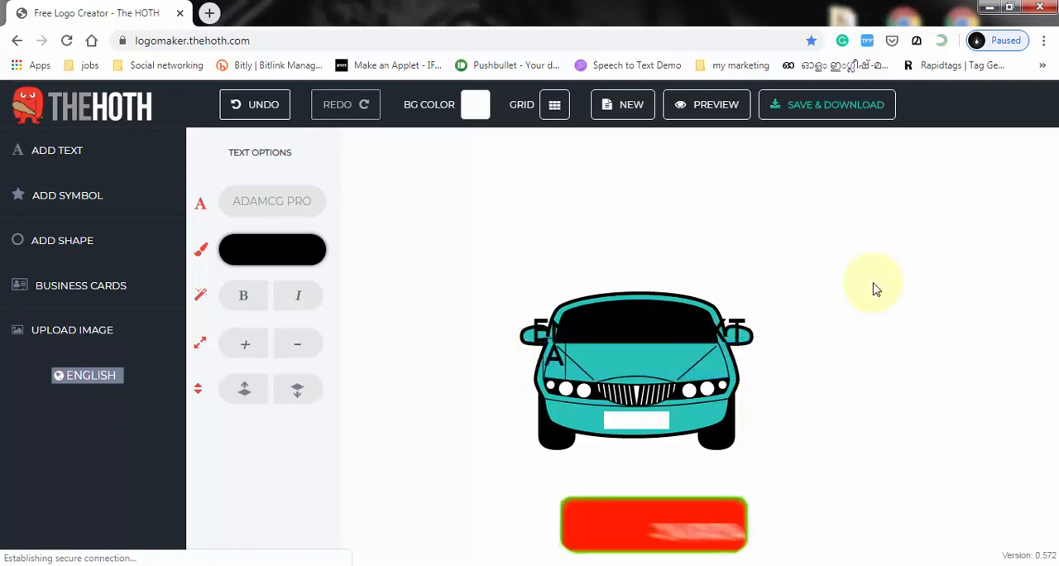
type("TO")
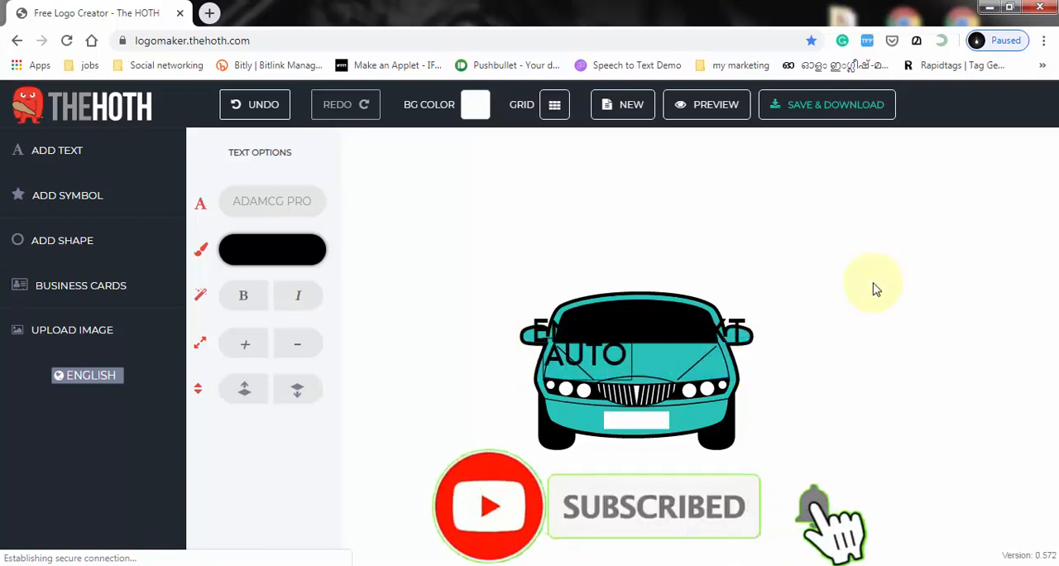
left_click_drag(633, 264, 635, 262)
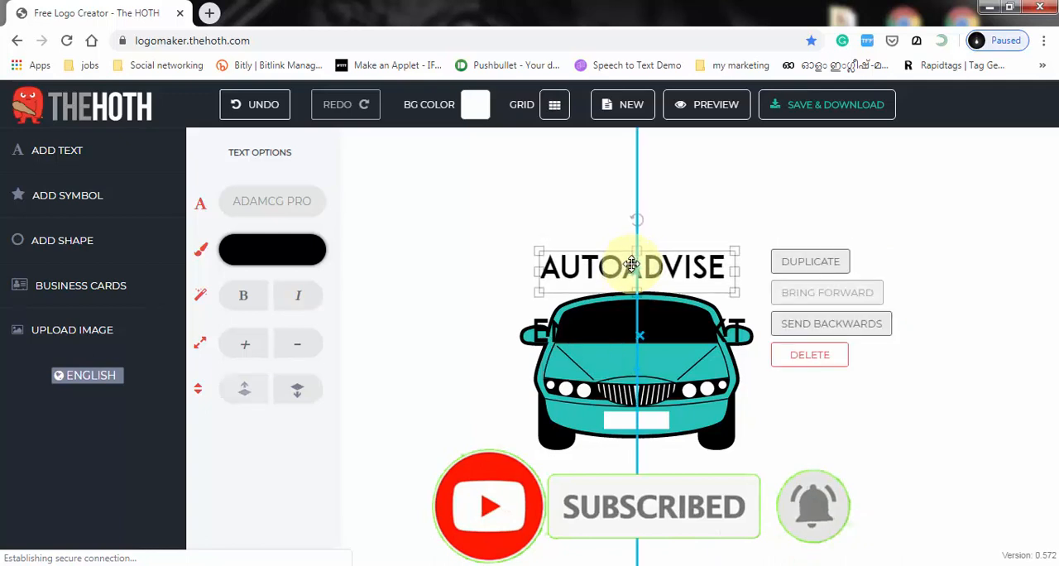
left_click(750, 247)
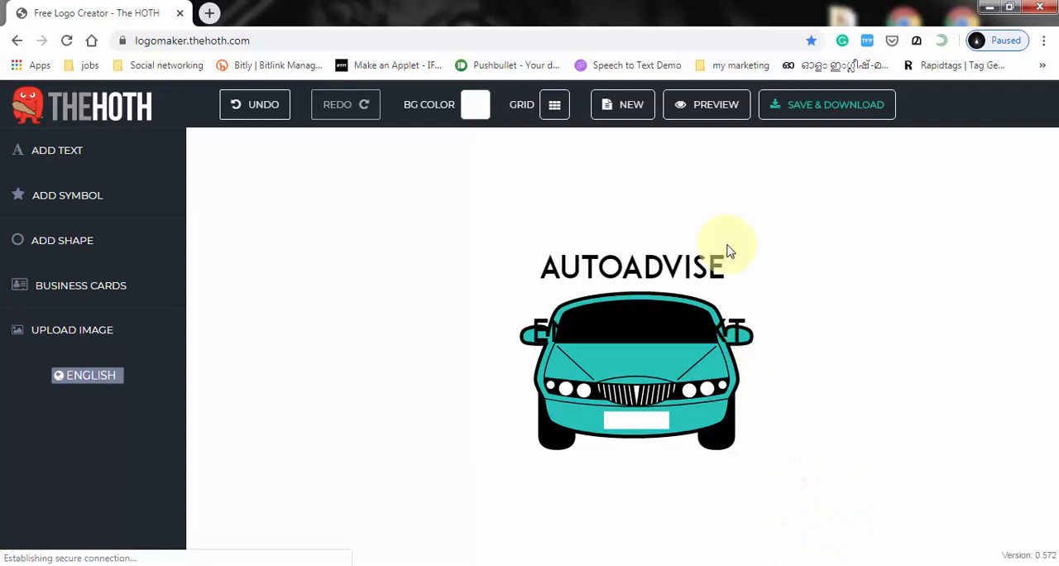
Step: Split the name by duplication into separate "AUTO" and "ADVISE" text objects, with ADVISE placed directly after AUTO
left_click(631, 264)
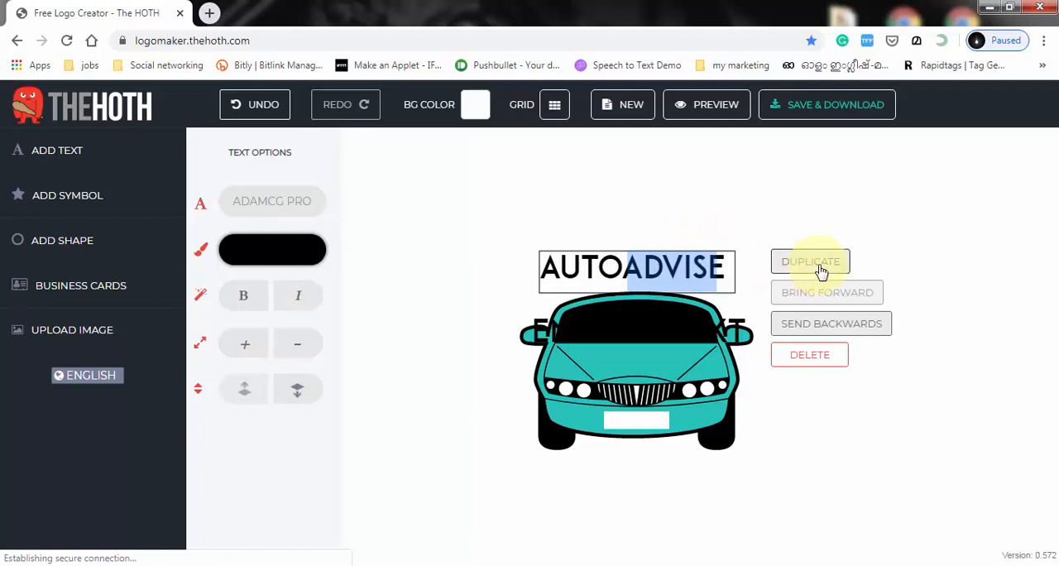
left_click(807, 261)
mouse_move(695, 266)
left_mouse_down()
mouse_move(631, 265)
mouse_move(562, 198)
mouse_move(709, 267)
left_mouse_up()
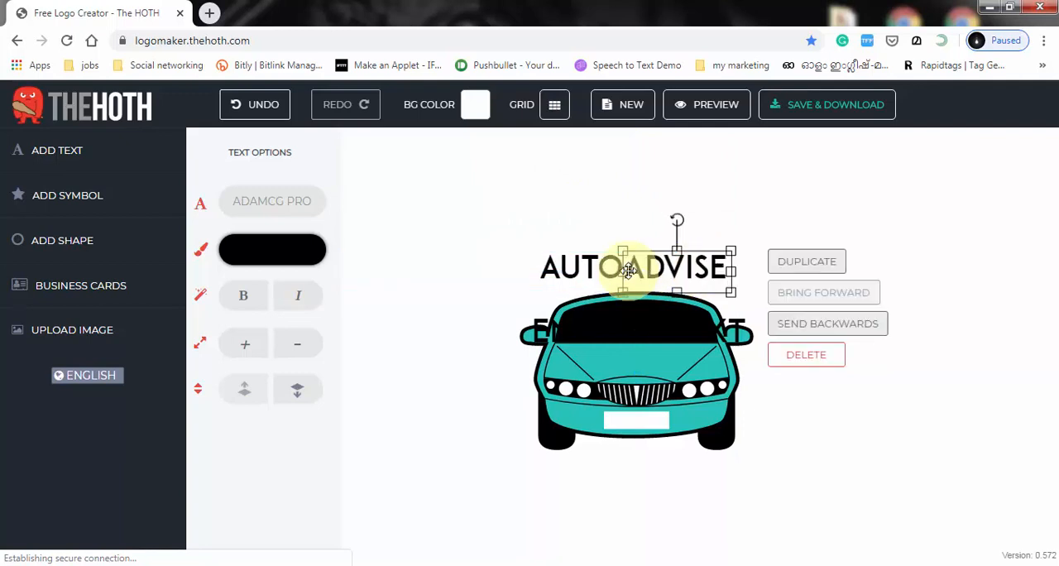
Step: Change the font of the ADVISE text to a thin, widely spaced outline style
double_click(666, 265)
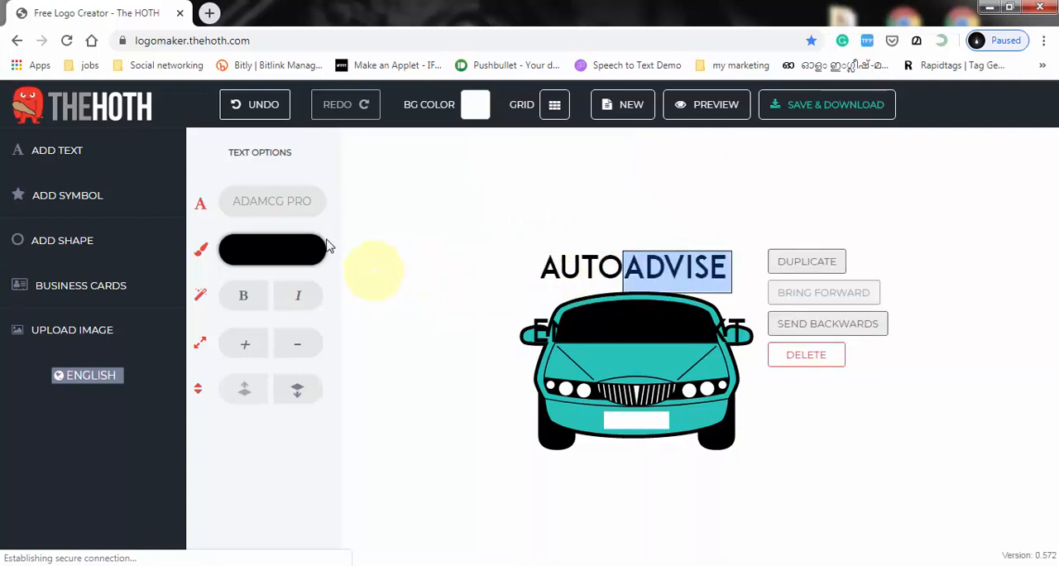
left_click(306, 208)
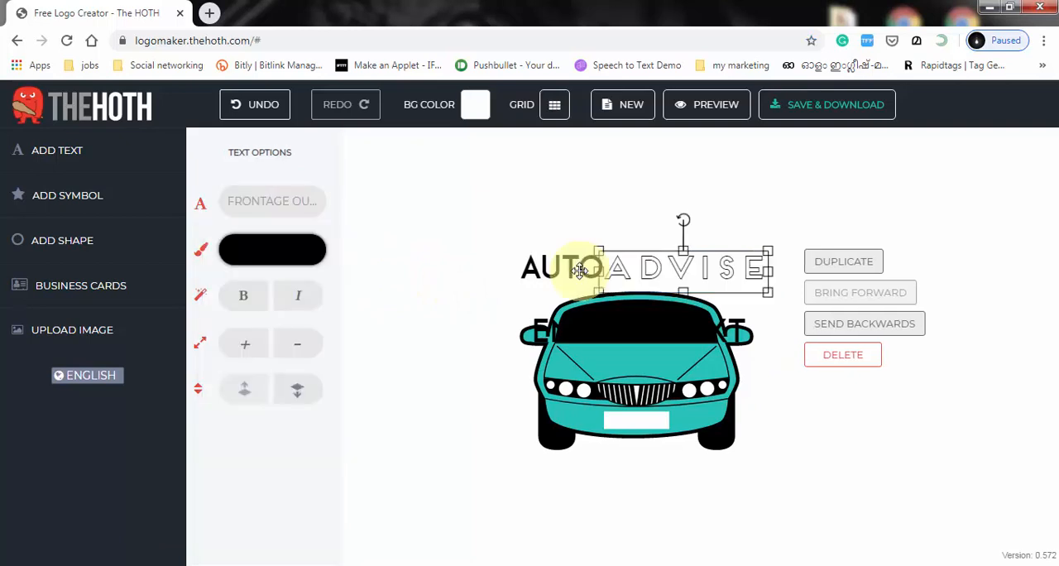
Step: Colour the AUTO text purple and clear the leftover placeholder text from the car
double_click(579, 268)
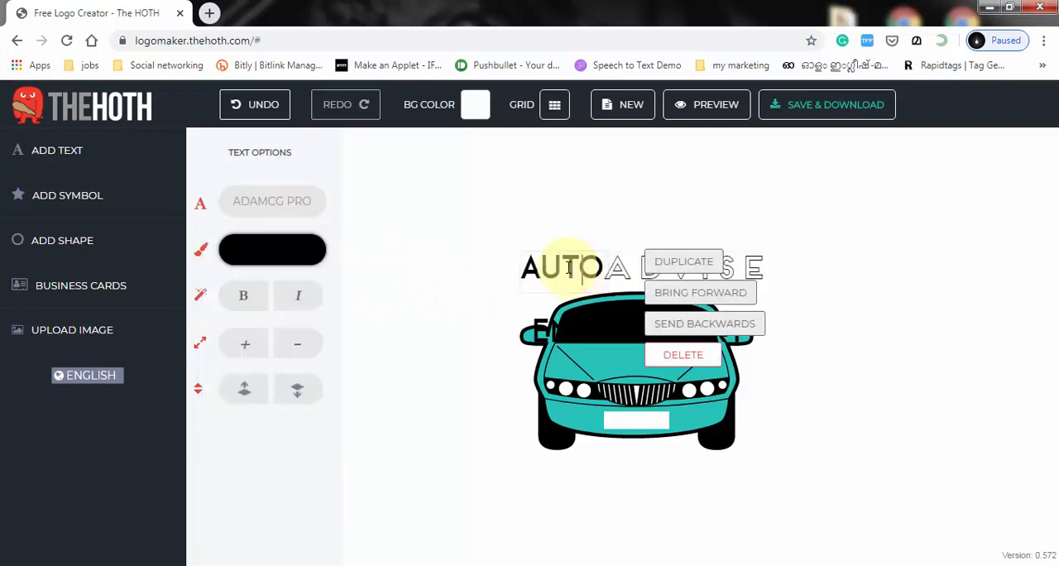
double_click(568, 267)
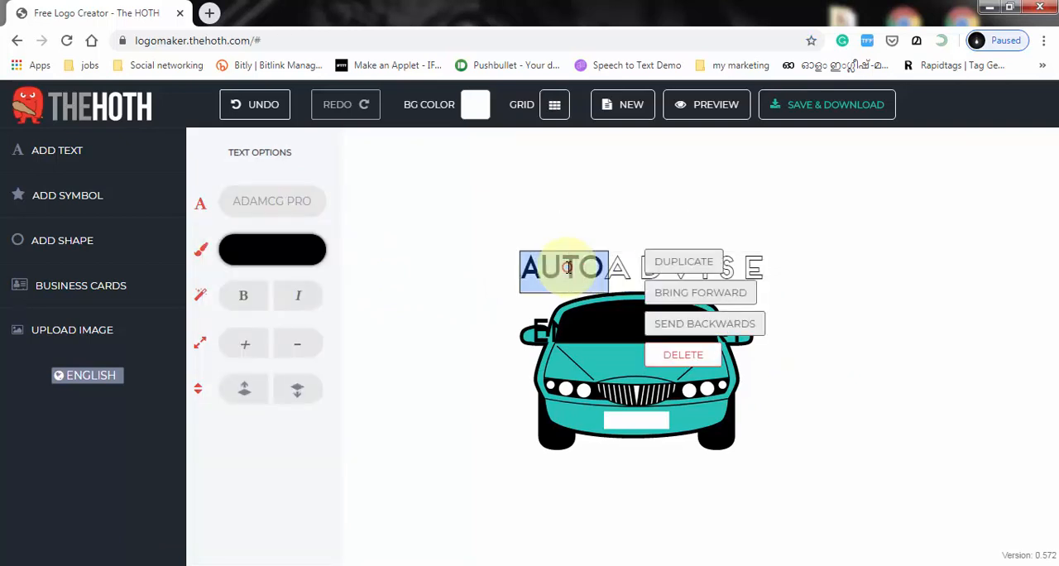
left_click(277, 250)
left_click(789, 480)
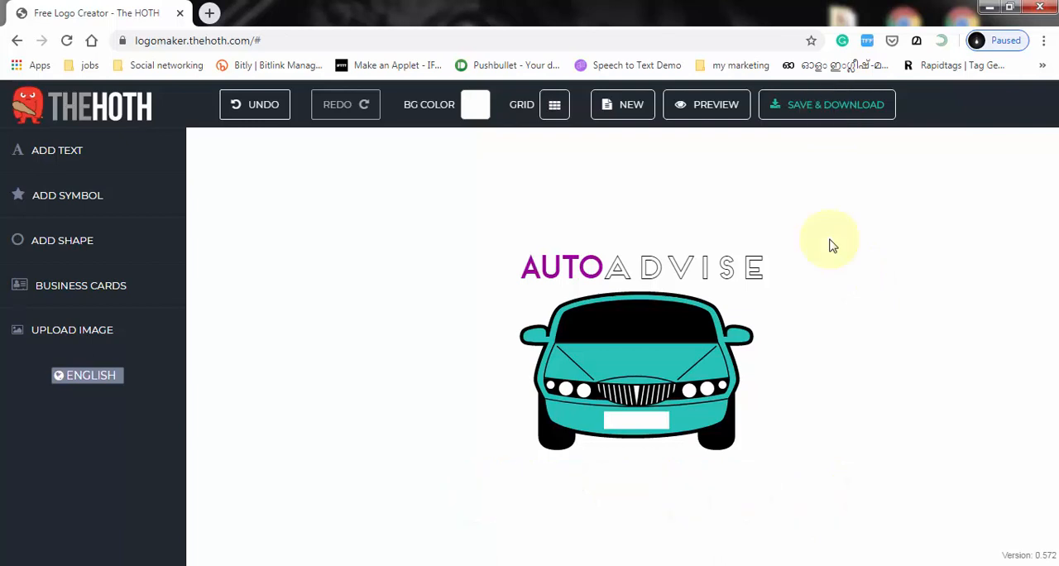
Step: Save the logo project for download, supplying the owner's e-mail address for delivery
left_click(818, 110)
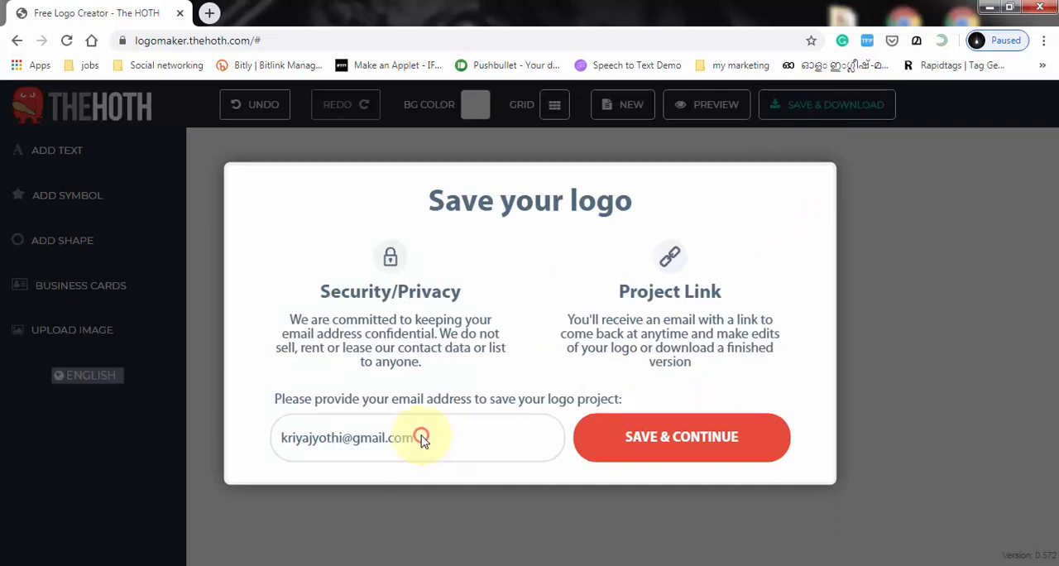
left_click(699, 437)
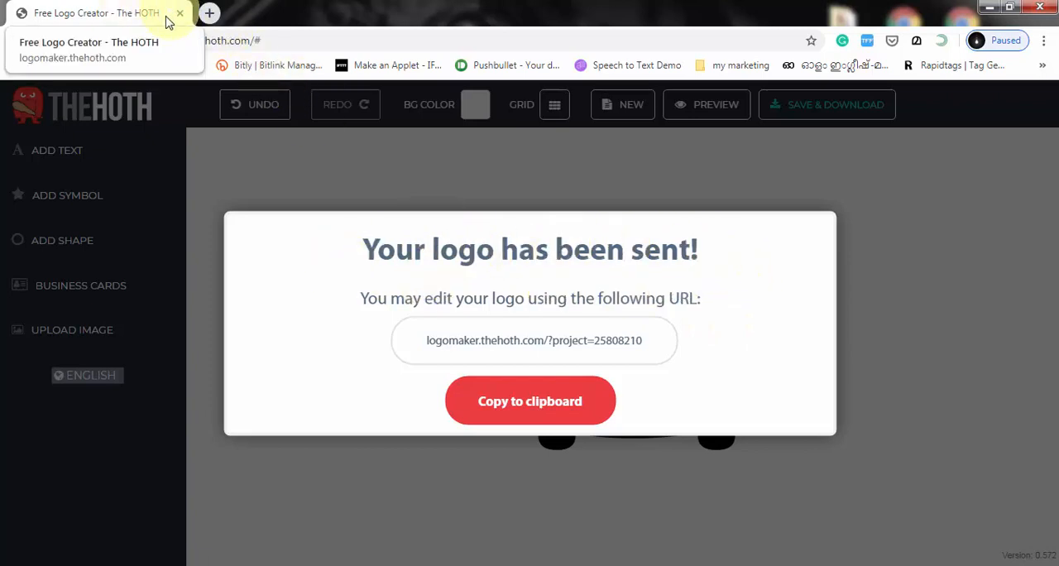
Step: In Gmail, download premiumlogo.zip from the message "Your Free Logo from The HOTH" and open the archive in WinRAR
left_click(209, 12)
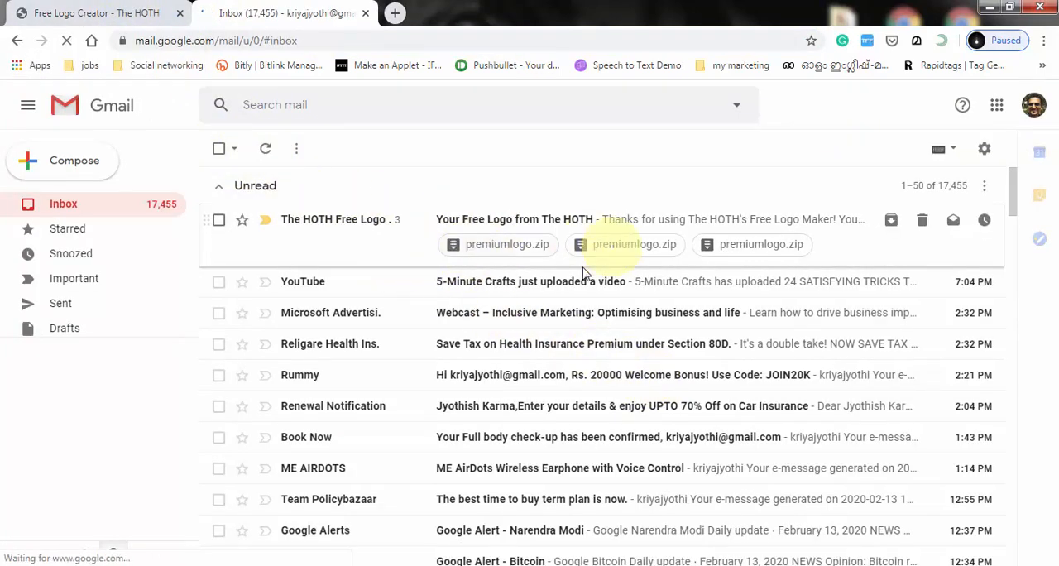
left_click(478, 219)
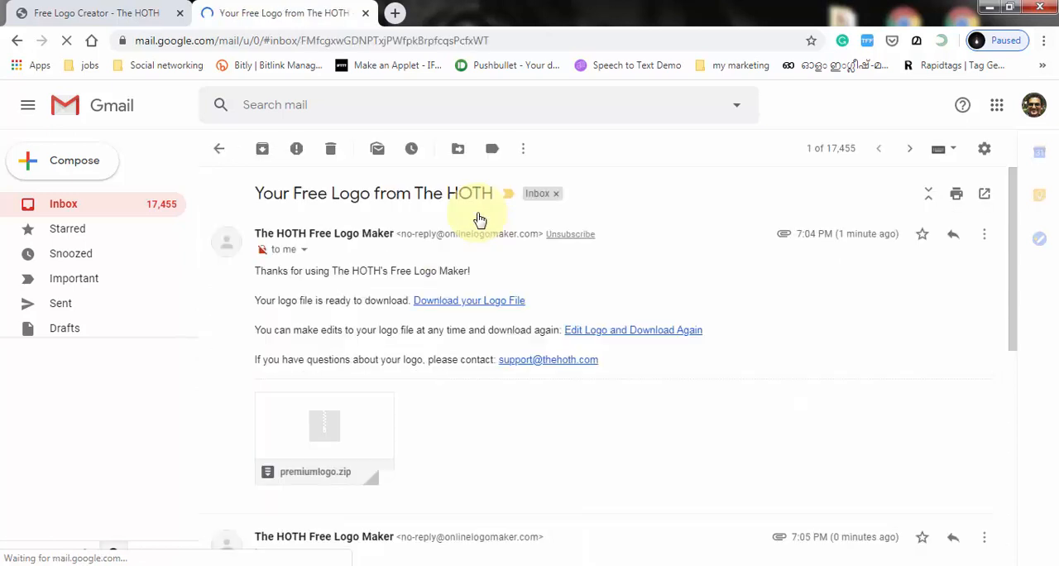
scroll(331, 443, "down", 2)
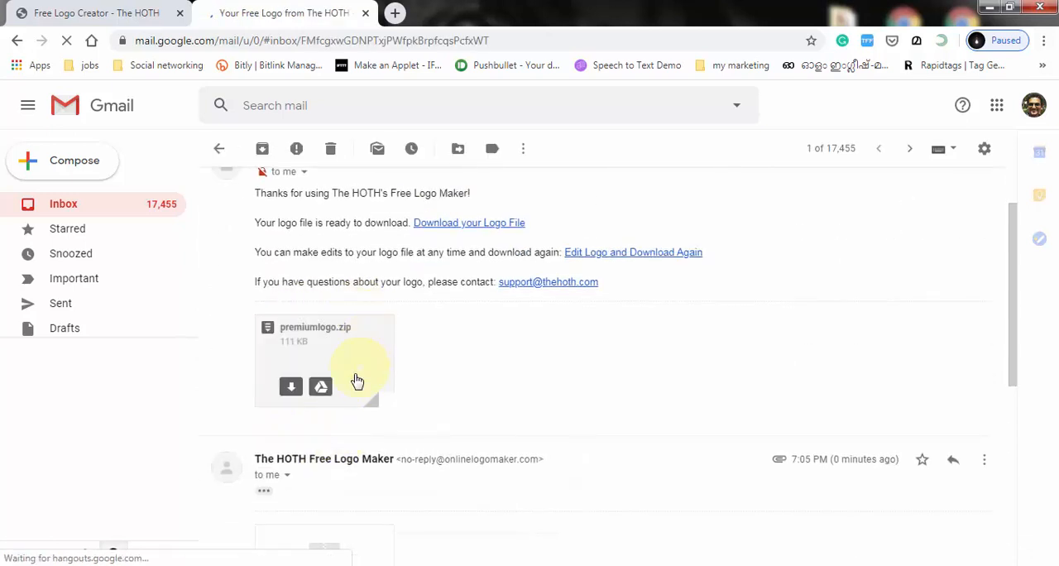
scroll(344, 385, "up", 1)
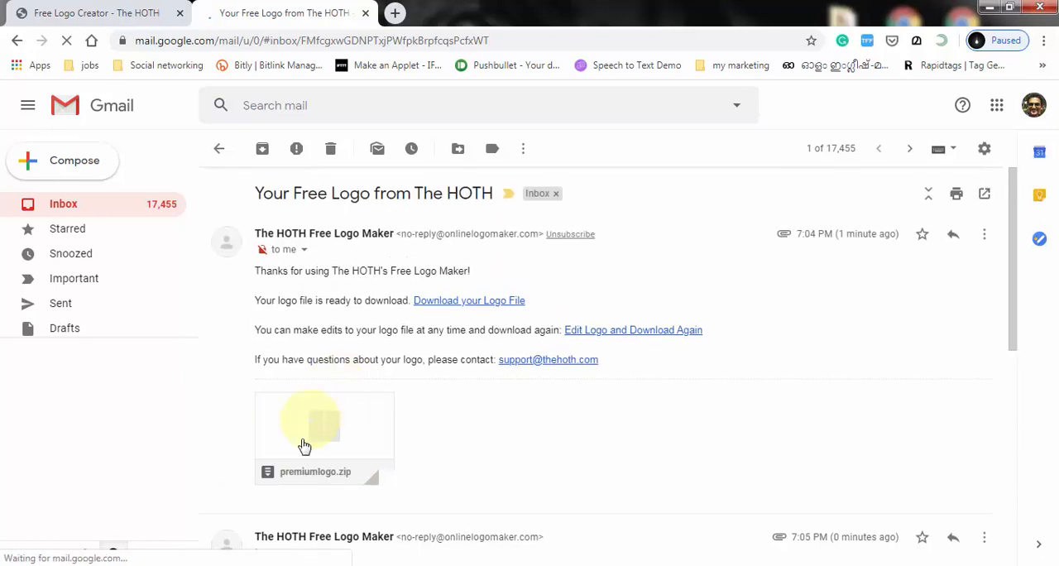
left_click(290, 470)
left_click(124, 556)
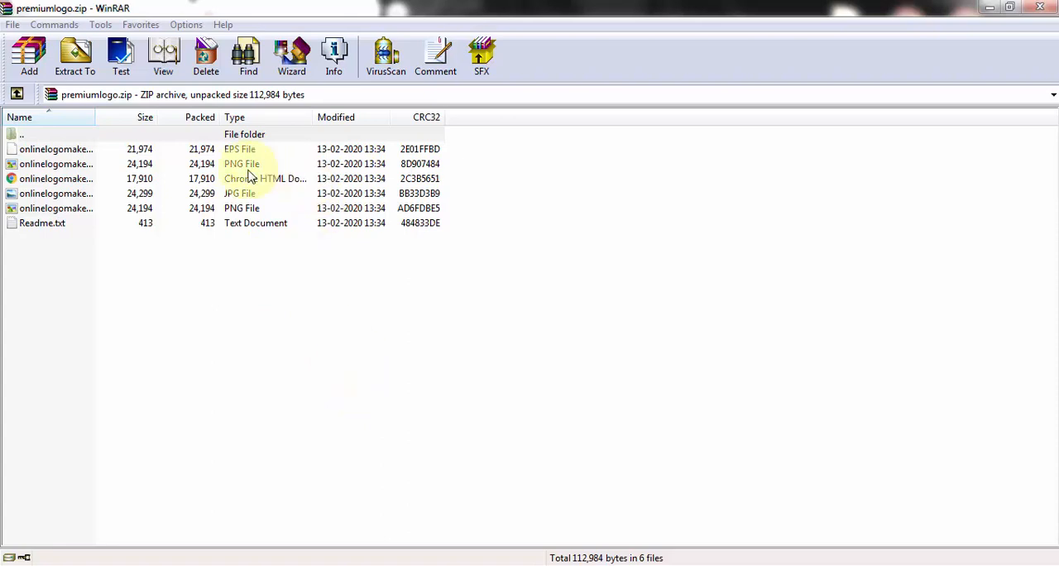
Step: View the JPG logo and the transparent PNG logo from the archive, closing each preview
double_click(245, 196)
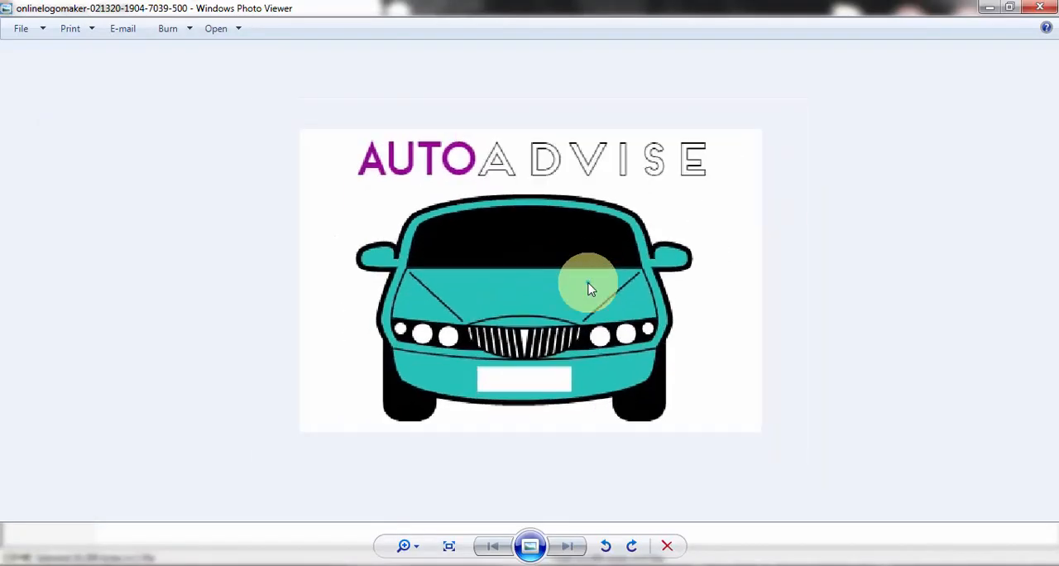
left_click(1039, 17)
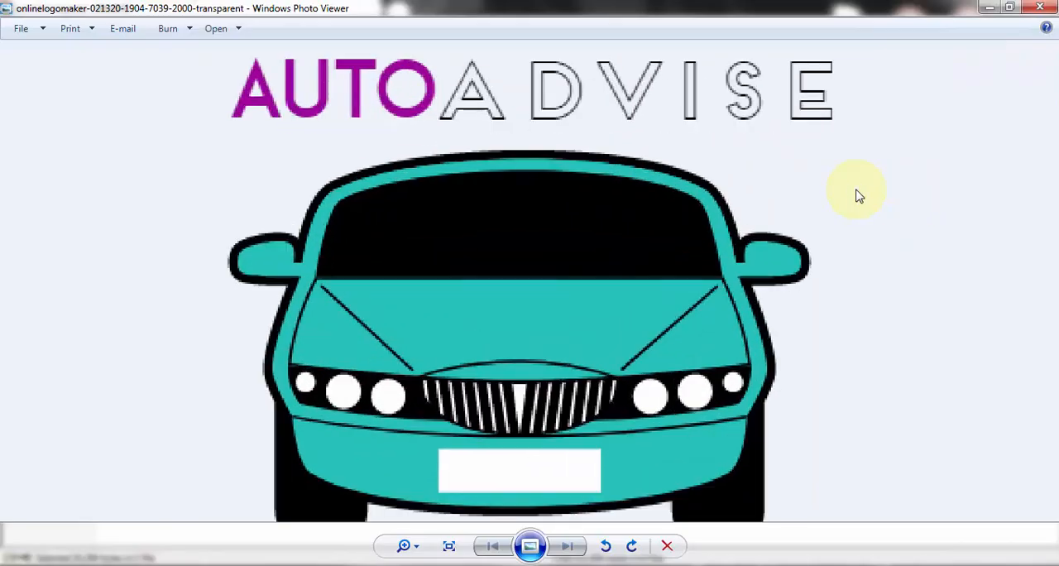
left_click(1038, 8)
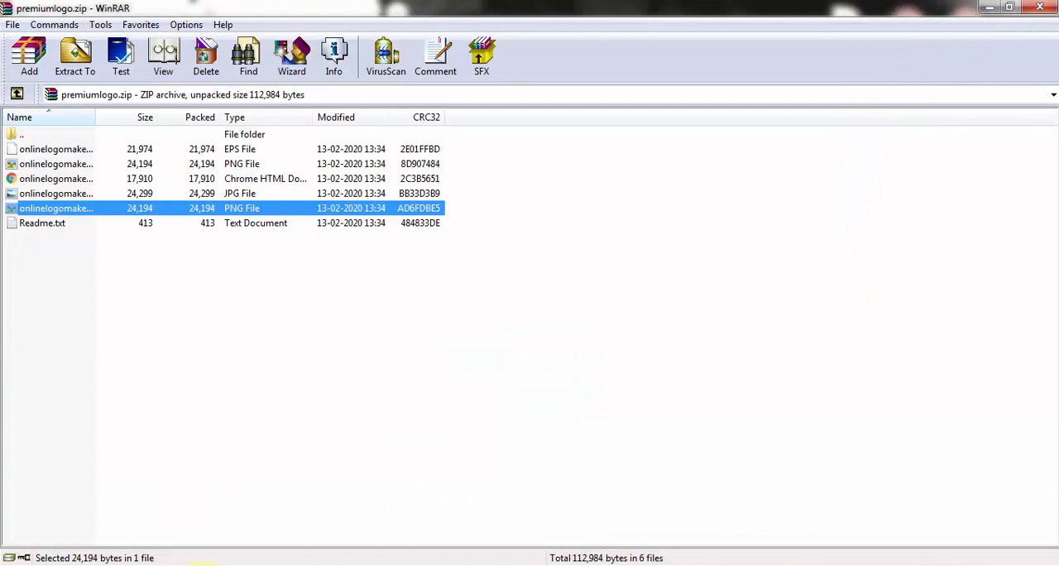
Step: Switch back to the logo maker in the browser, copy the project's edit URL to the clipboard and close the dialog
left_click(184, 563)
left_click(111, 8)
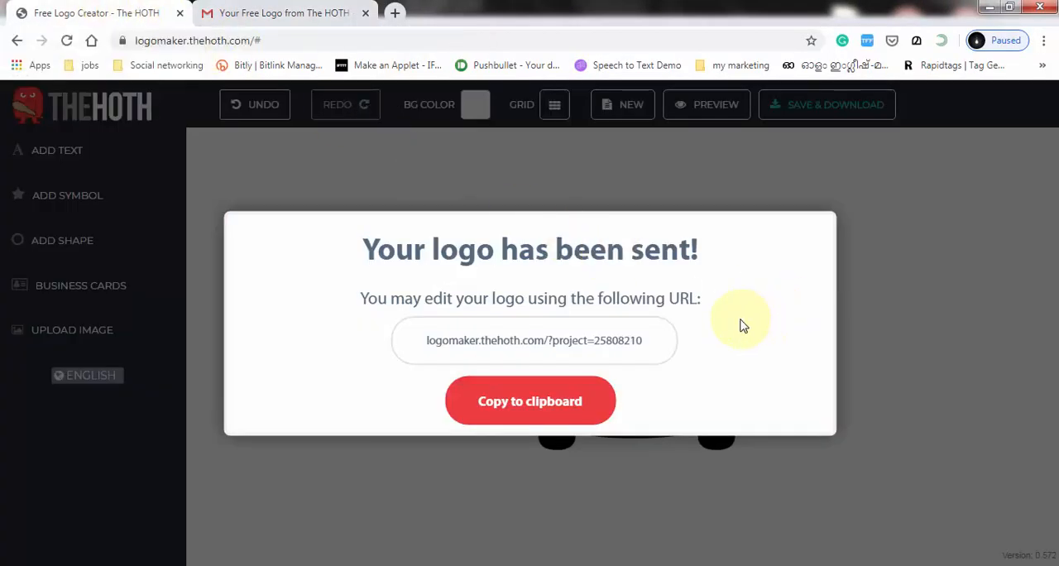
left_click(536, 340)
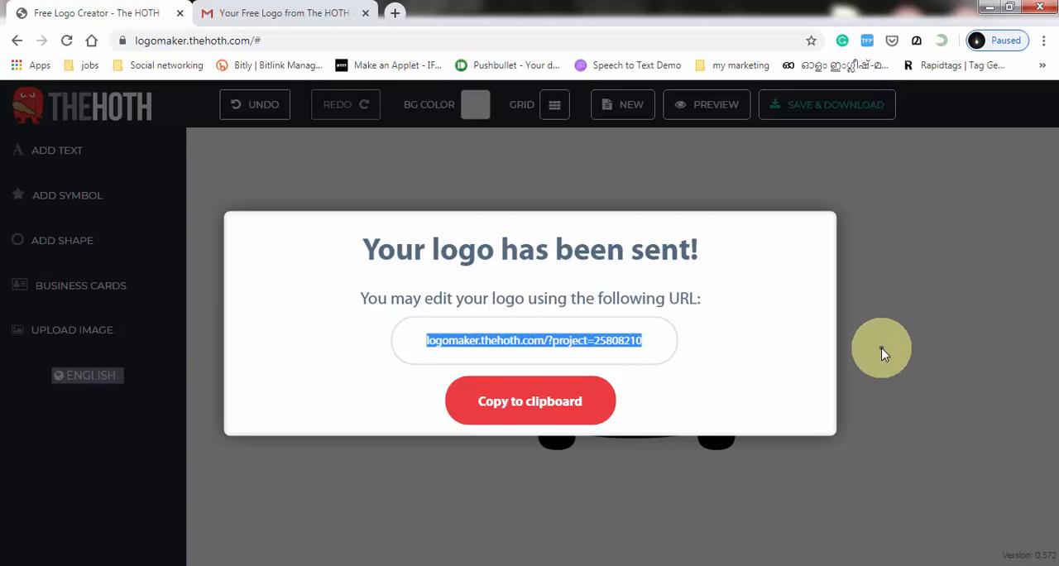
left_click(577, 407)
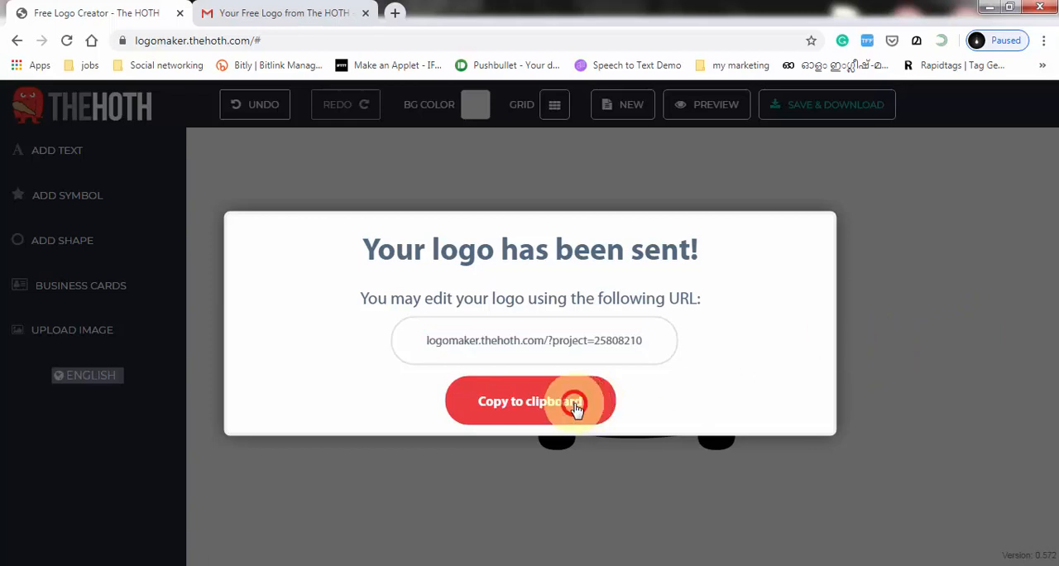
left_click(749, 180)
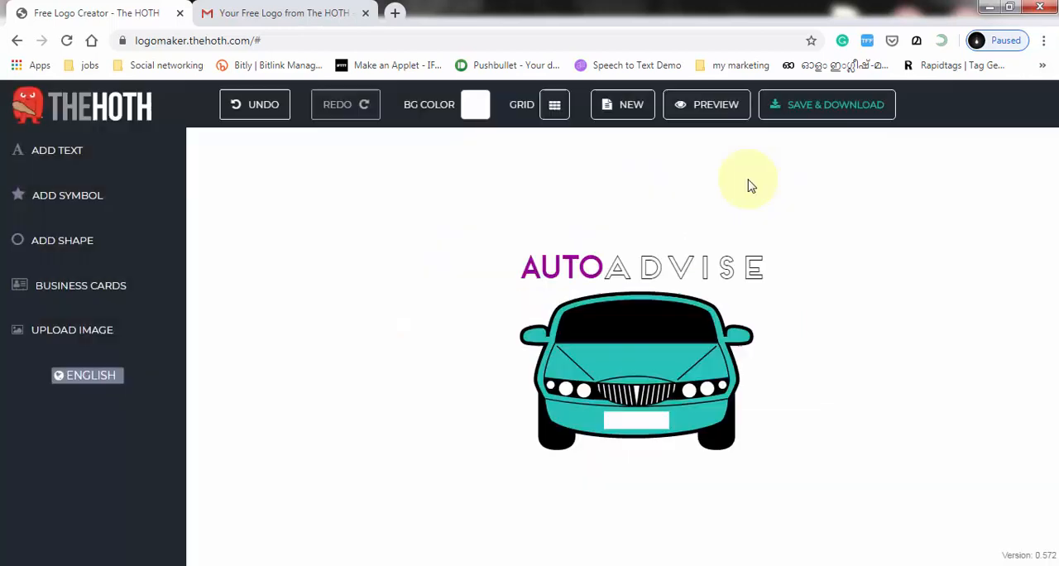